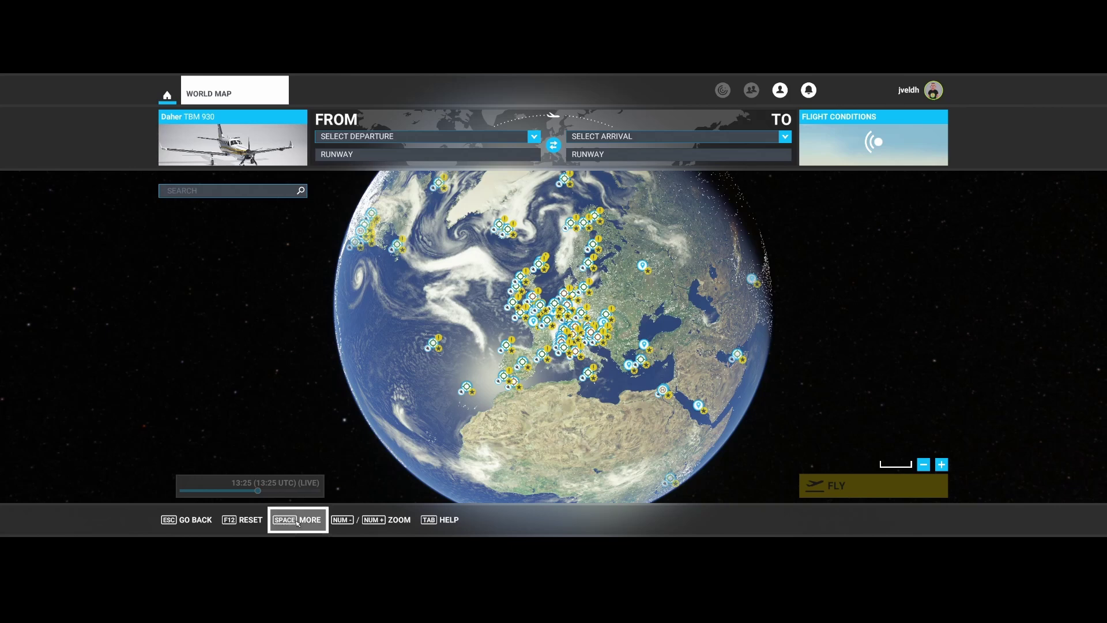
Step: Load the IFR Rotterdam .pln from this PC, showing EHRD to EHRD via INKET, 58 NM
left_click(304, 526)
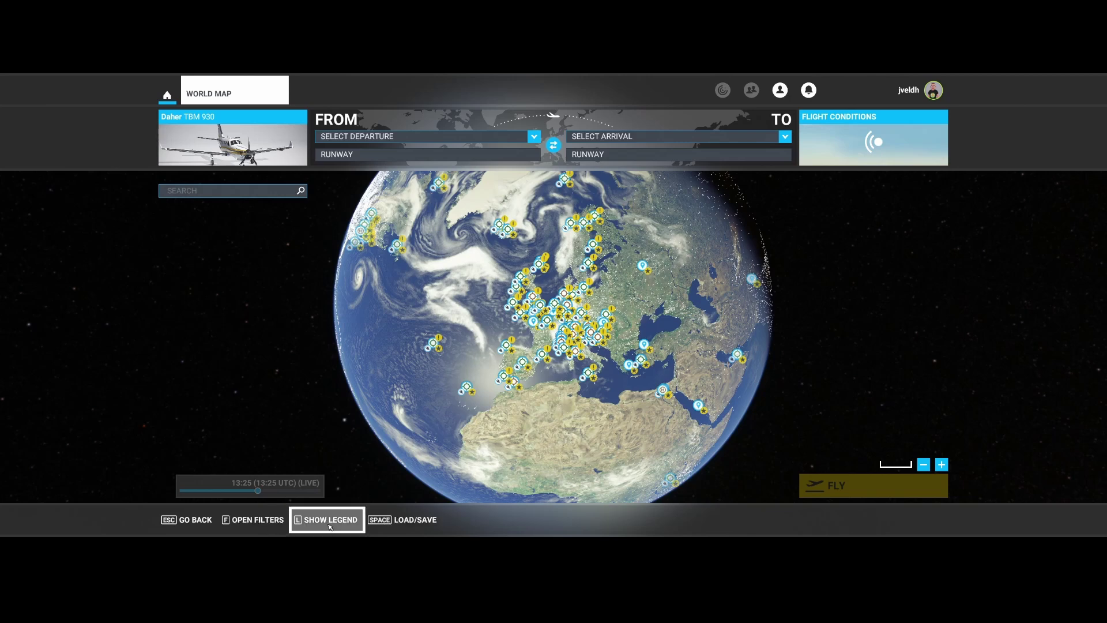
left_click(390, 525)
left_click(481, 340)
scroll(122, 227, "down", 5)
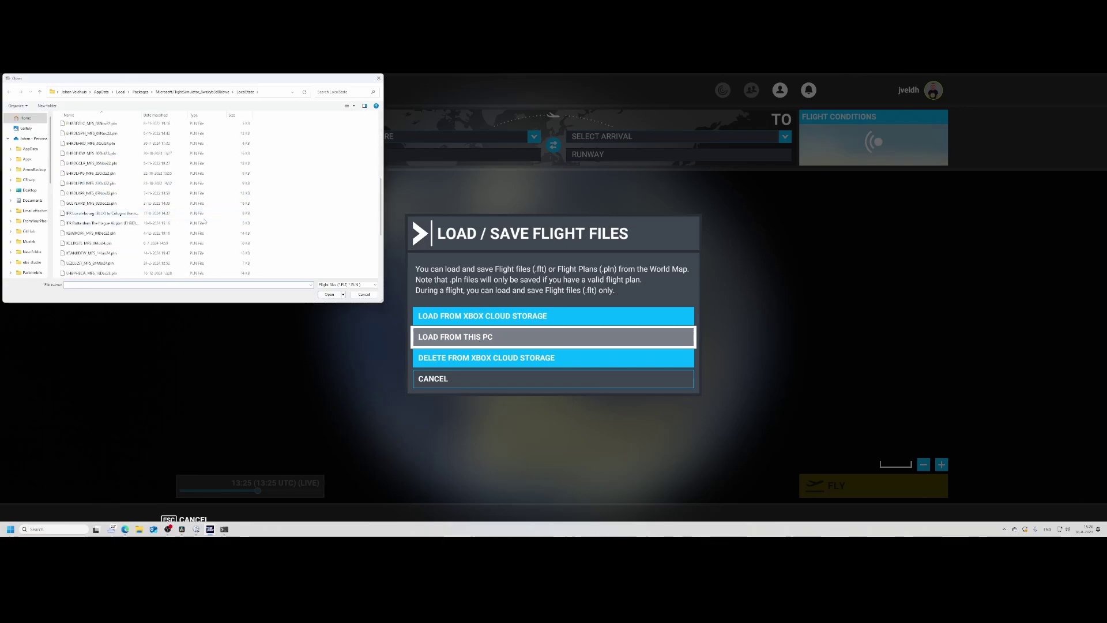
double_click(121, 227)
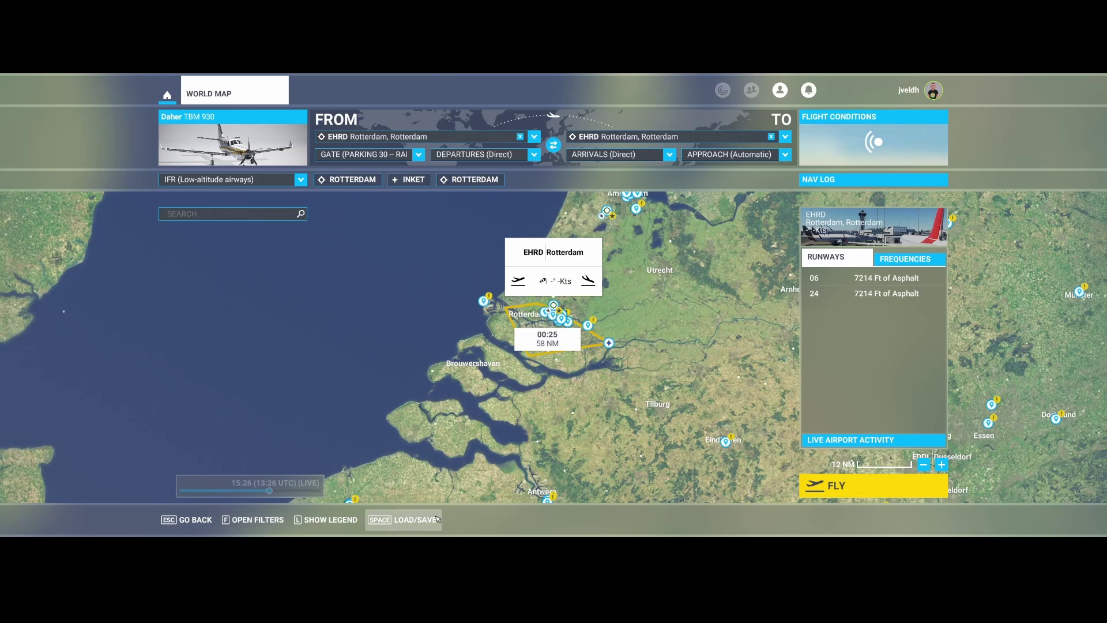
Step: Show the legend at NAVAIDS/WAYPOINTS, then zoom and pan onto the Rotterdam route waypoints
left_click(324, 519)
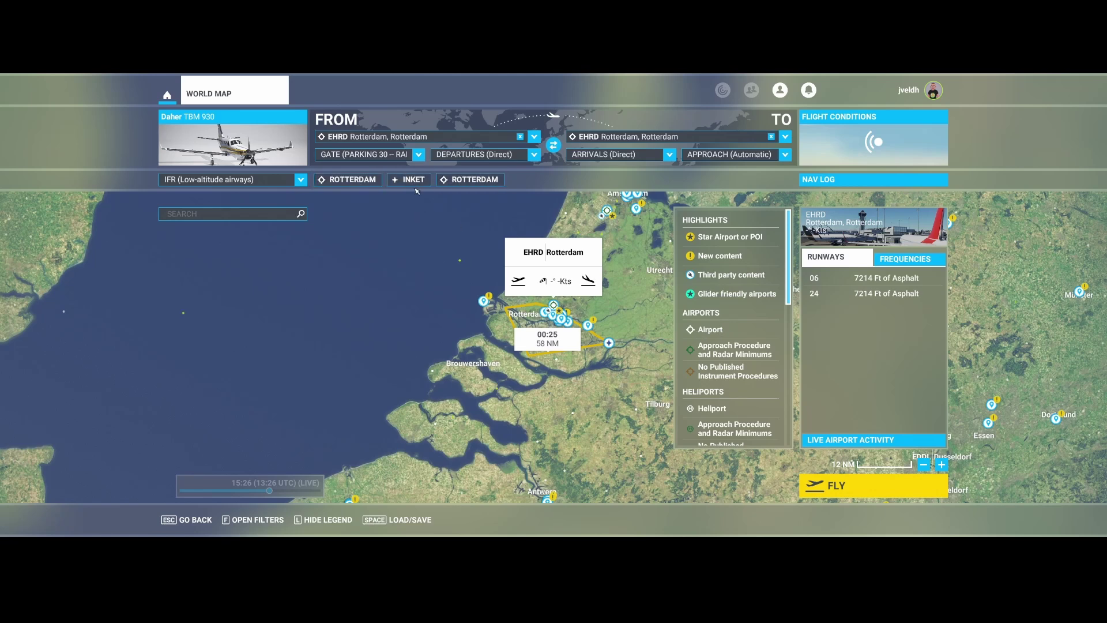
left_click_drag(789, 267, 777, 388)
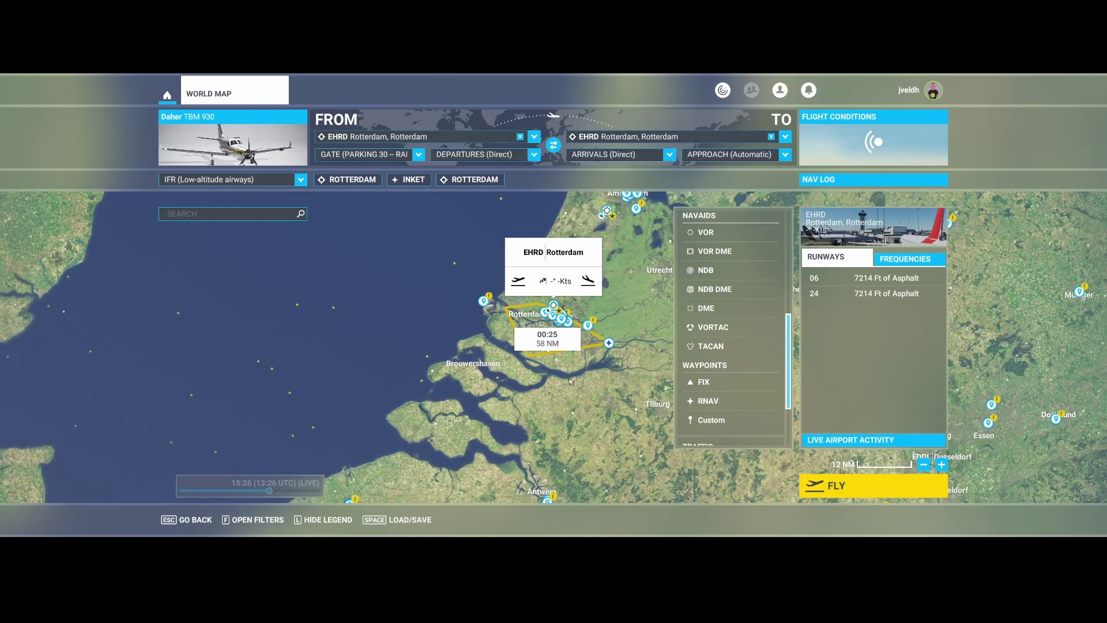
scroll(568, 344, "up", 5)
left_click_drag(540, 346, 557, 448)
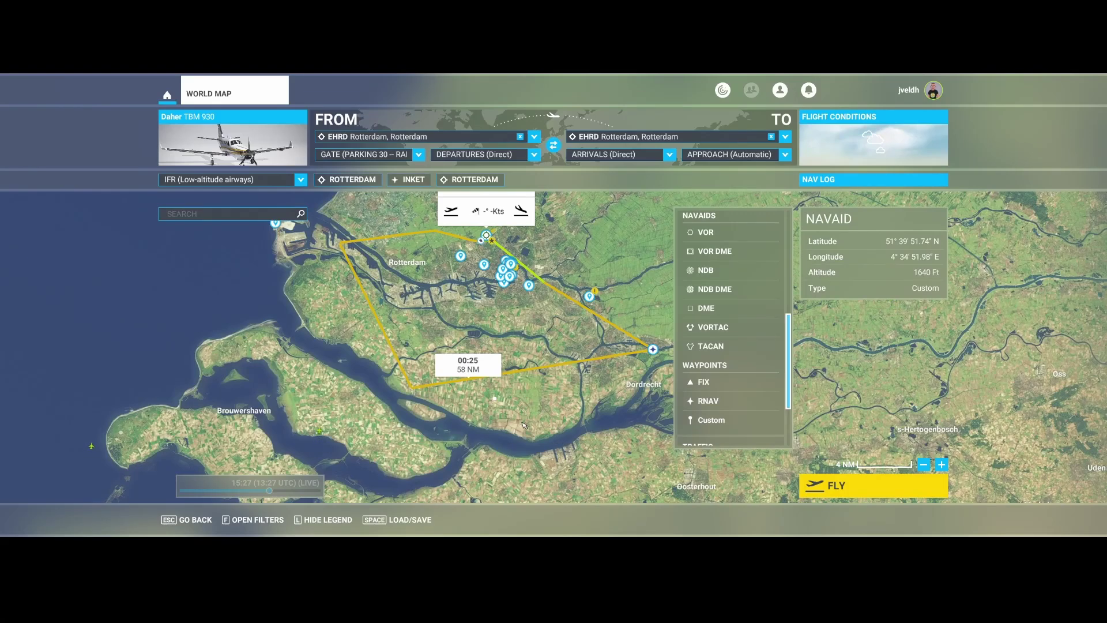
Step: Switch to Little Navmap's EHRD plan with SID INKE1B and STAR INKE1R
key("alt+Tab")
key("alt+Tab")
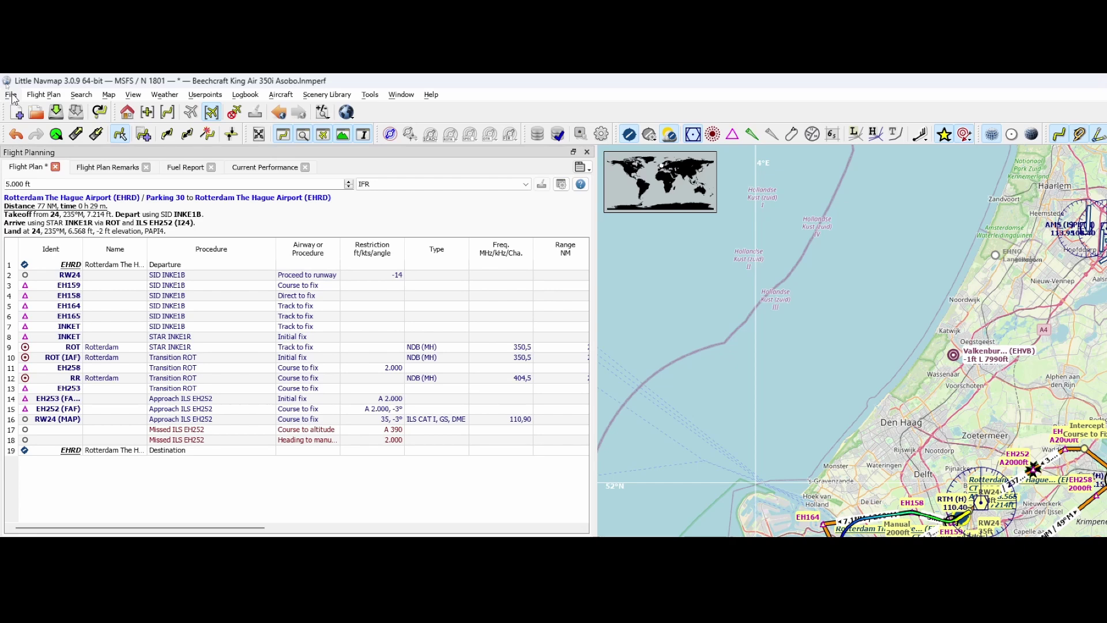
Step: Turn on export of Approaches, SID and STAR, and Airways waypoints in Export Options
left_click(11, 96)
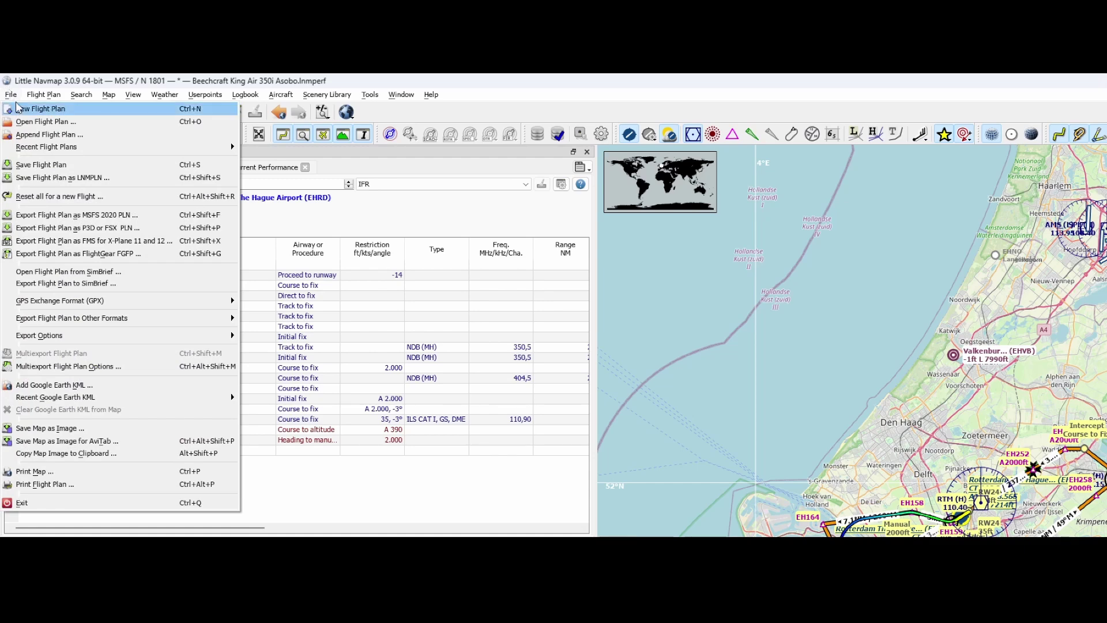
mouse_move(95, 336)
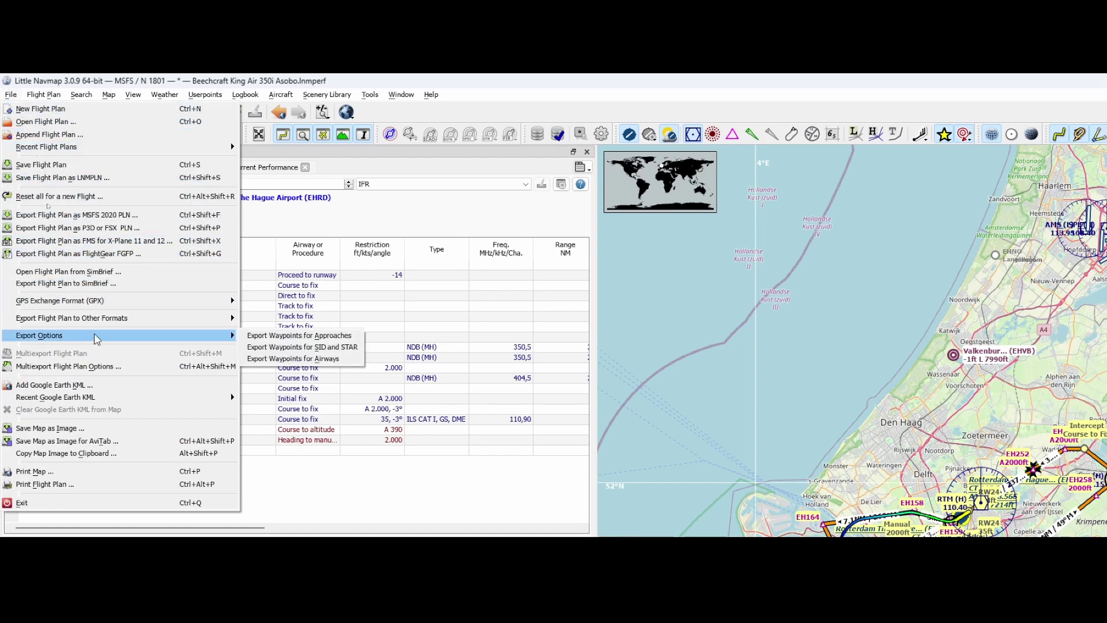
left_click(278, 342)
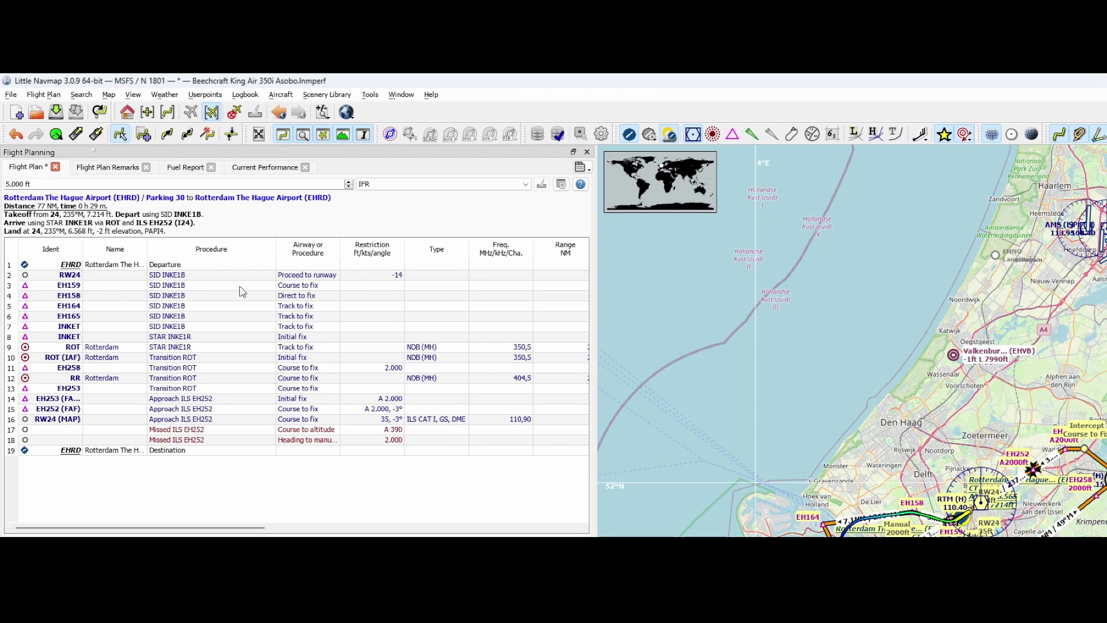
left_click(10, 94)
mouse_move(155, 336)
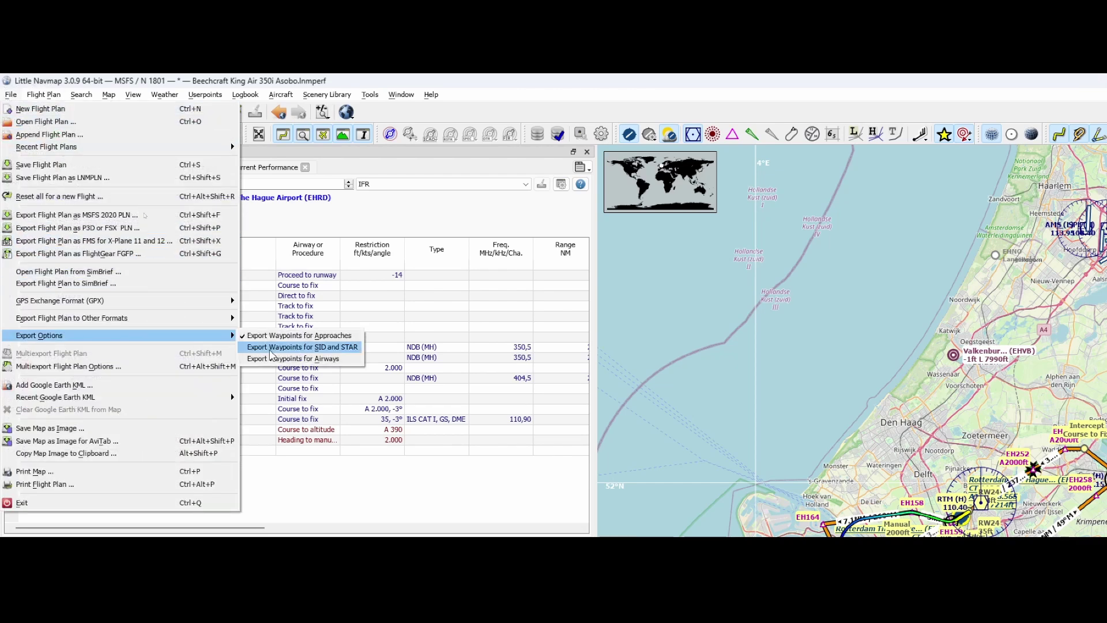
left_click(300, 347)
left_click(13, 94)
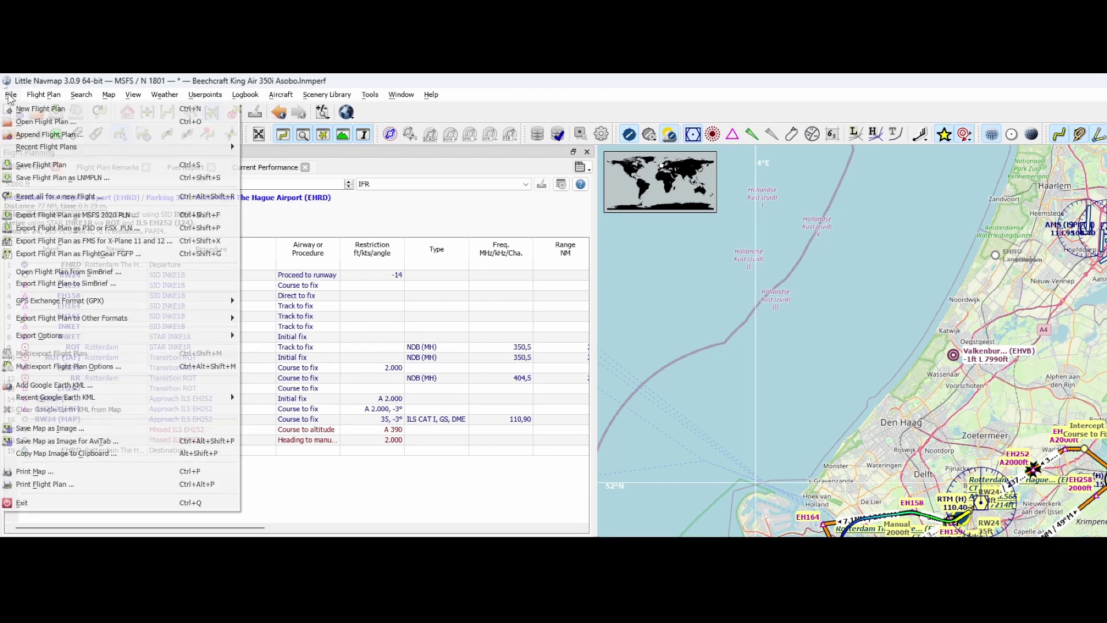
mouse_move(153, 335)
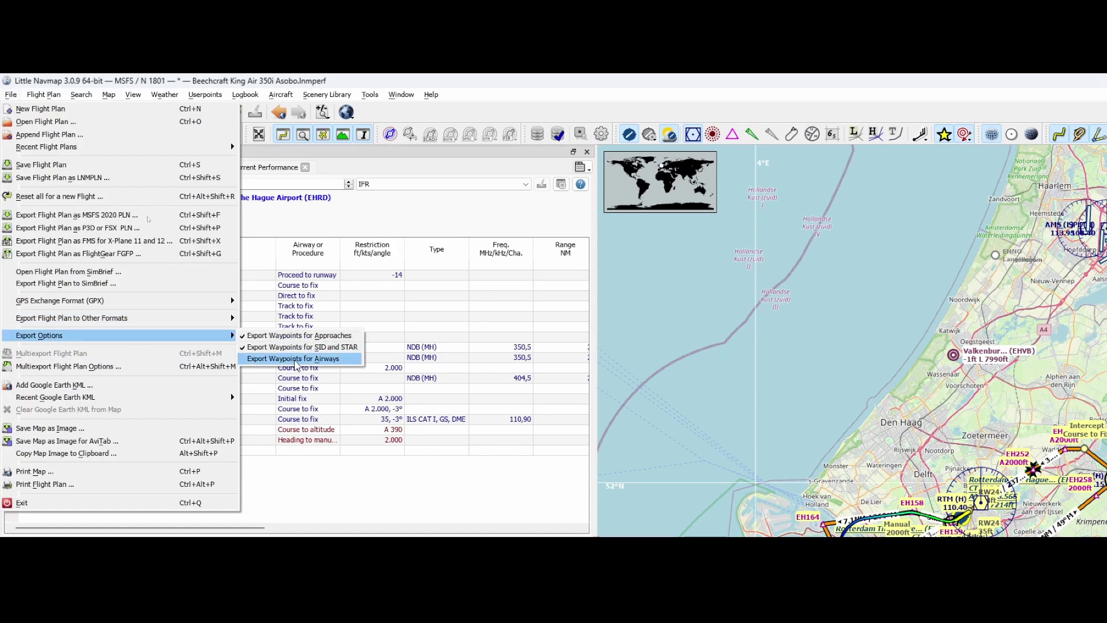
left_click(296, 360)
Step: Export the flight plan as an MSFS 2020 PLN, replacing the existing file
left_click(10, 96)
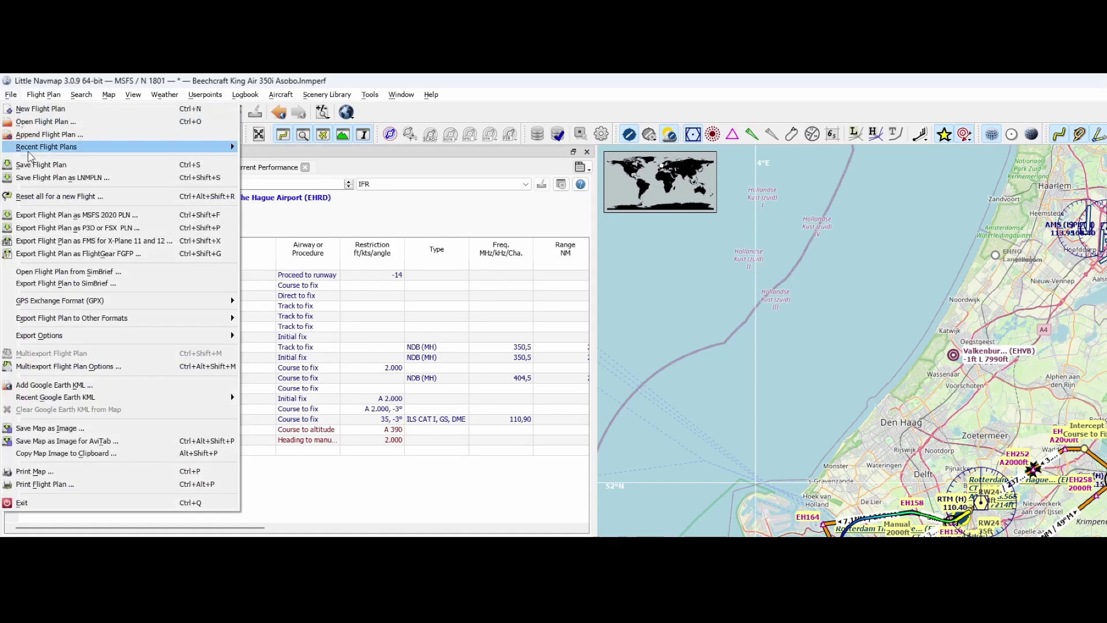
left_click(53, 220)
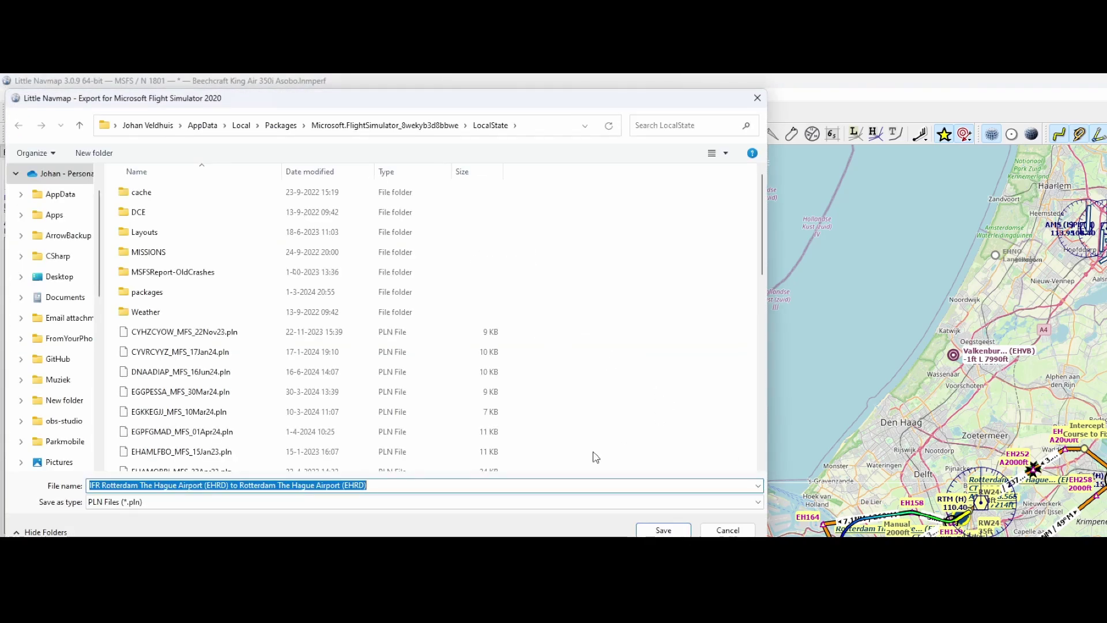
left_click(664, 482)
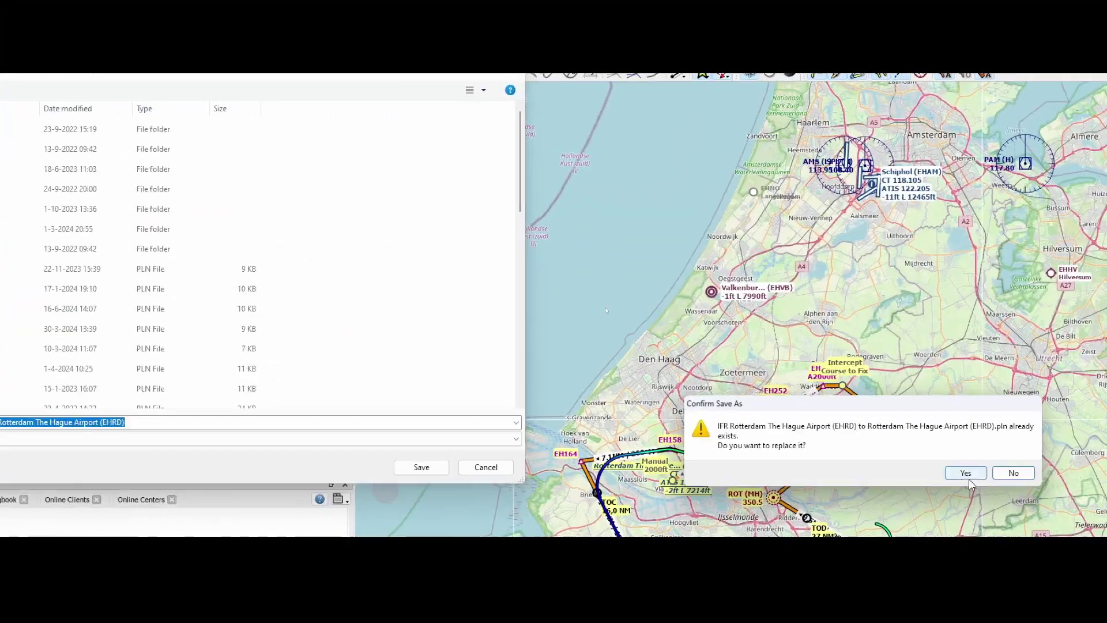
left_click(964, 476)
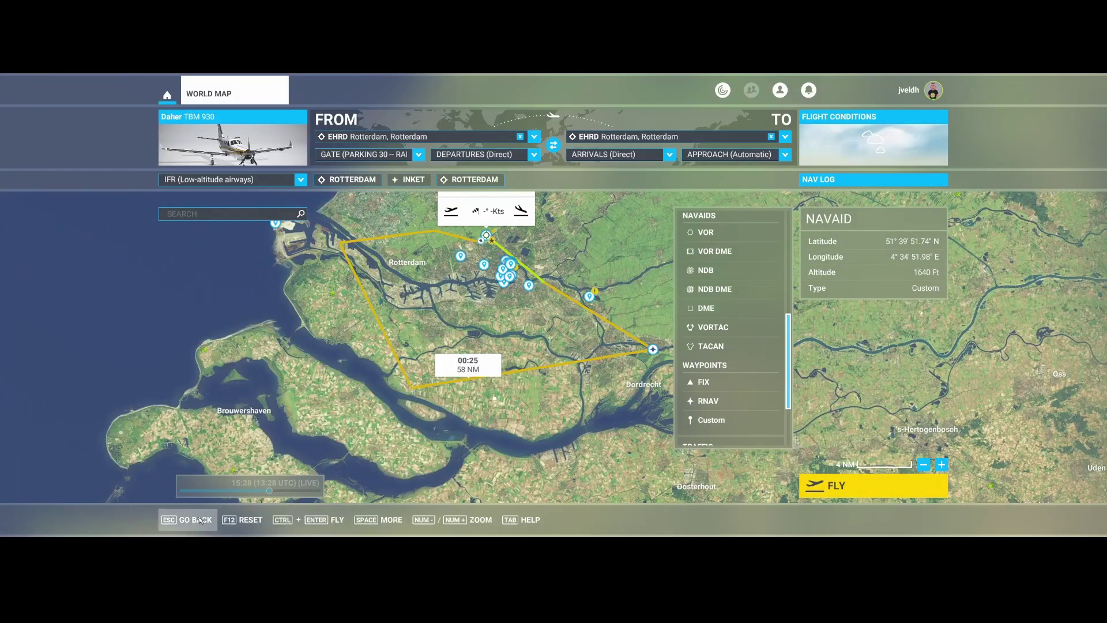
Step: Clear the old plan and load the re-exported IFR Rotterdam EHRD .pln, a 72 NM route via INKET
left_click(242, 519)
left_click(471, 359)
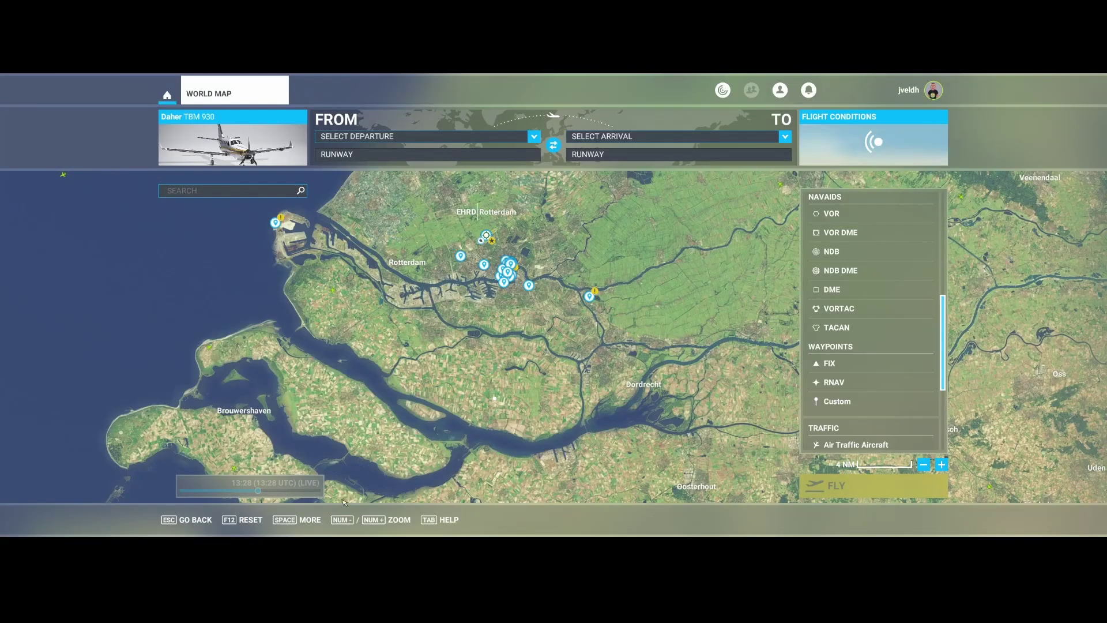
left_click(297, 520)
left_click(381, 520)
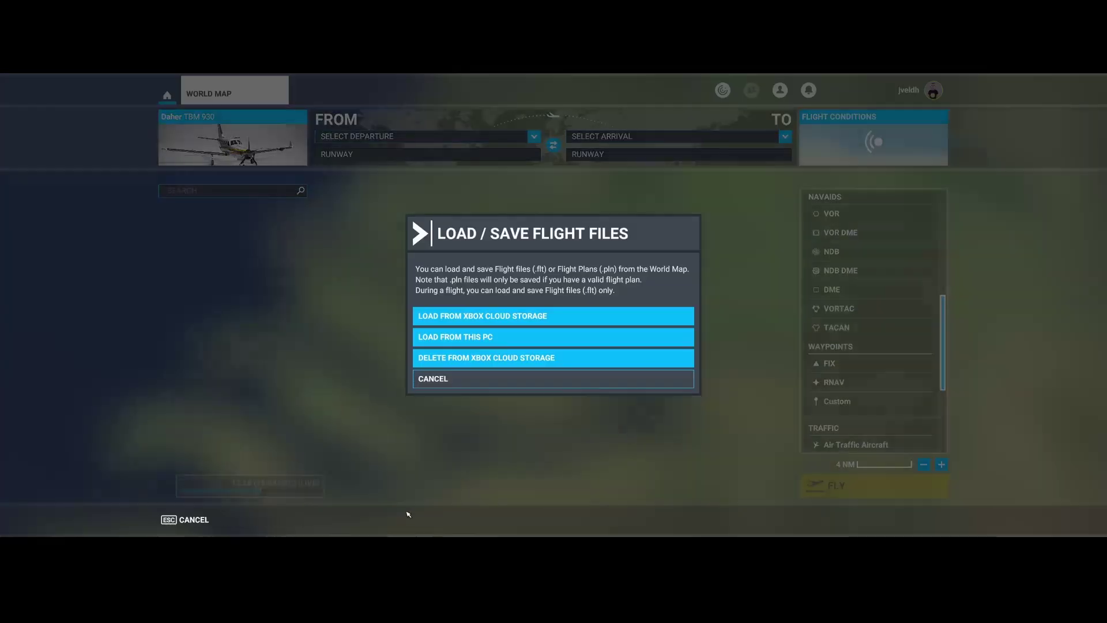
left_click(492, 340)
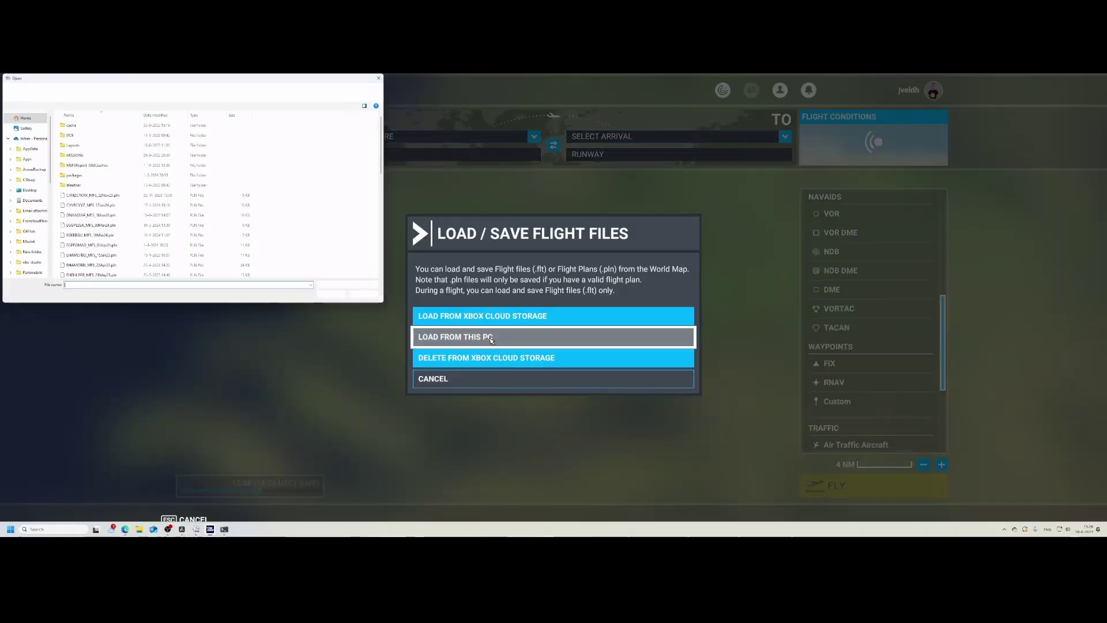
scroll(144, 252, "down", 1)
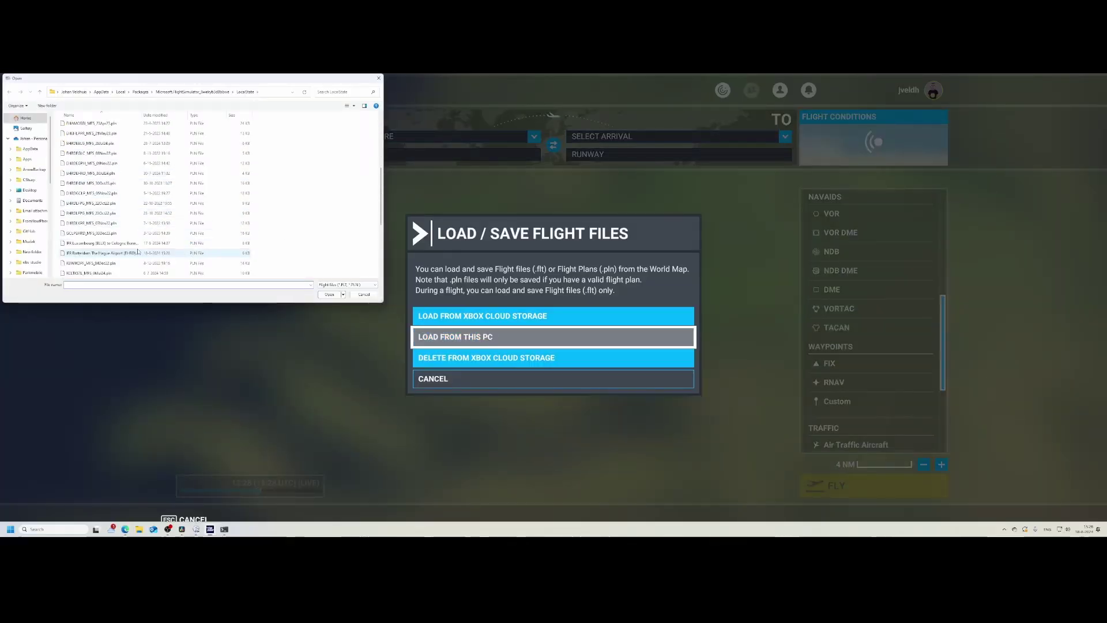
left_click(120, 253)
double_click(120, 253)
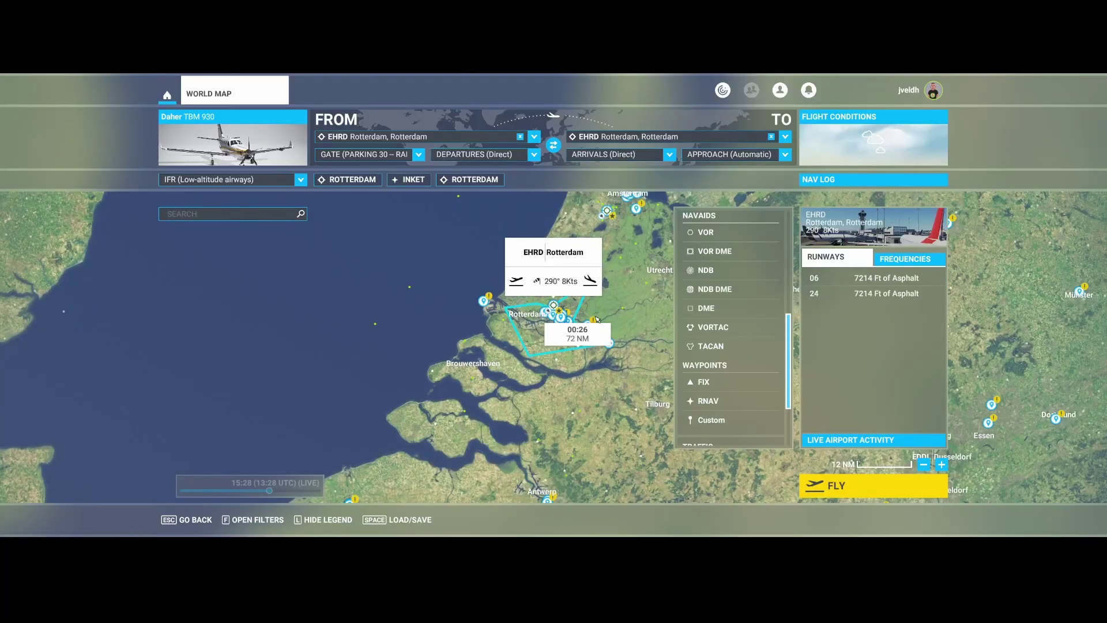
scroll(597, 322, "up", 1)
scroll(596, 321, "up", 2)
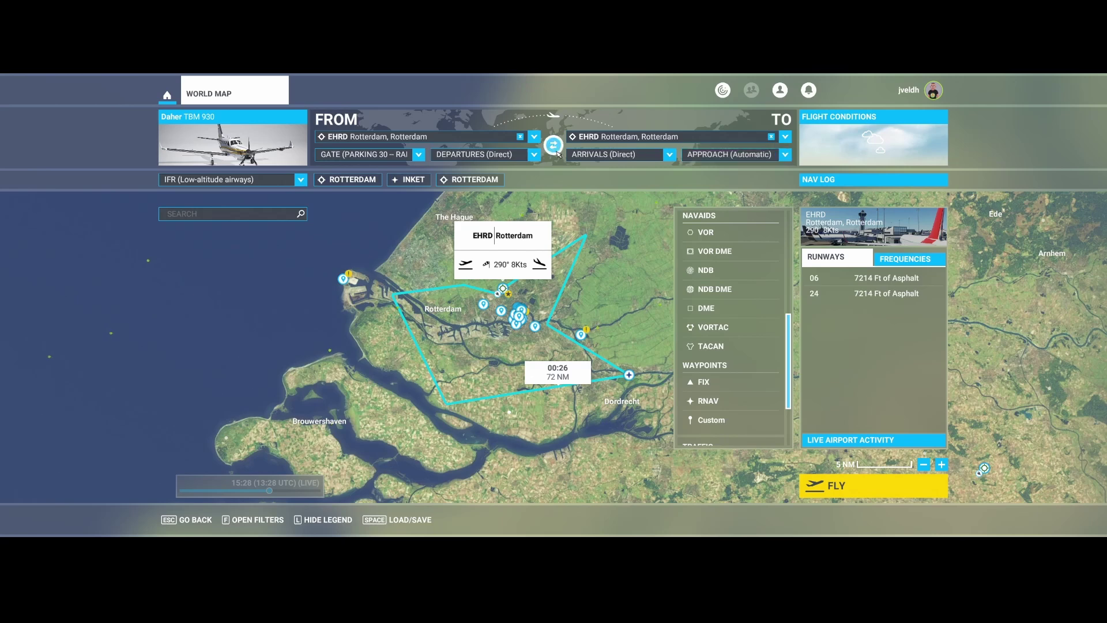
Step: Browse EHRD's departure procedures without selecting one
left_click(539, 157)
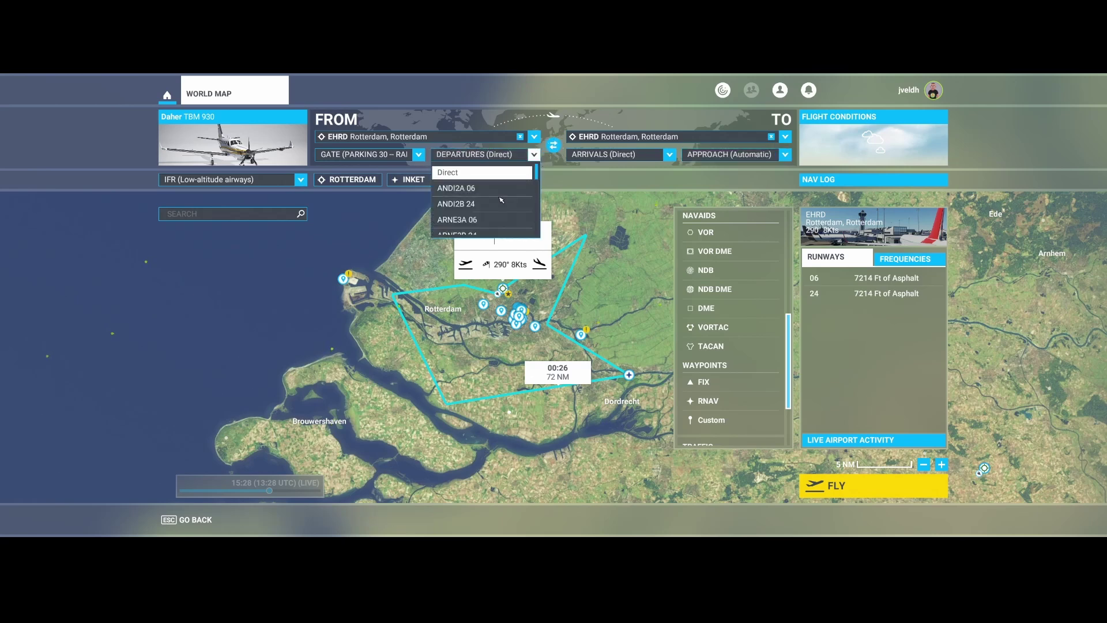
scroll(499, 202, "down", 5)
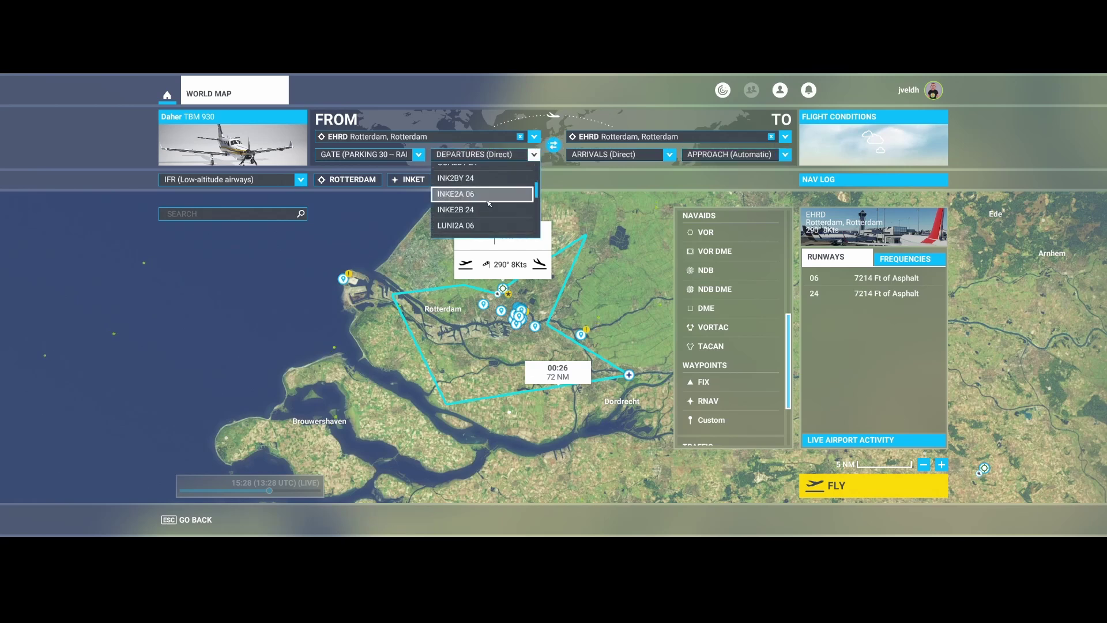
scroll(468, 181, "up", 10)
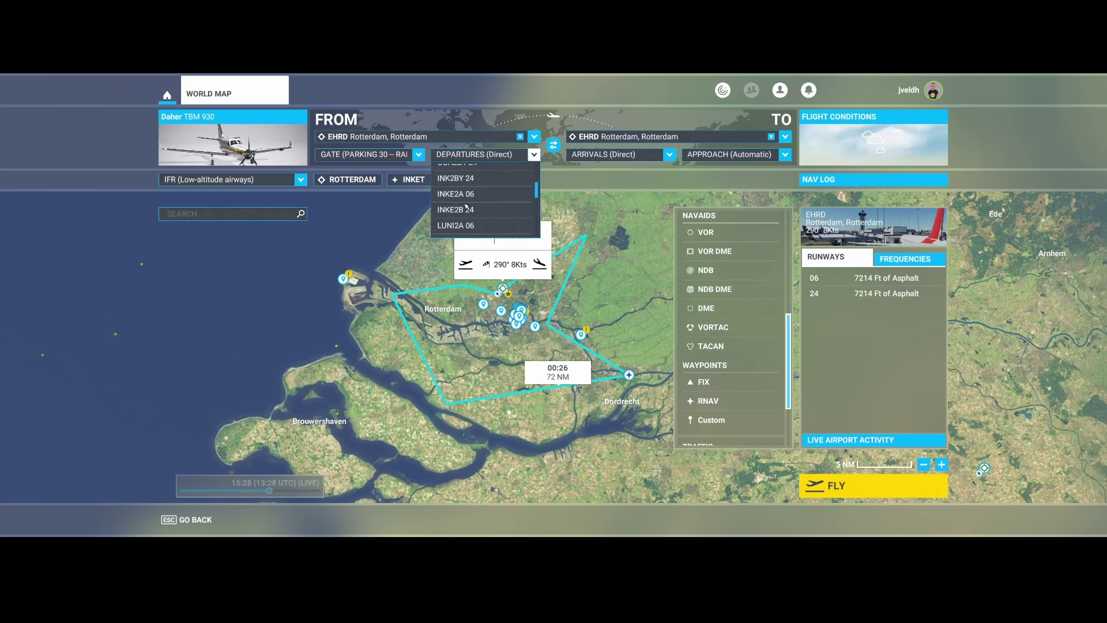
scroll(464, 193, "down", 5)
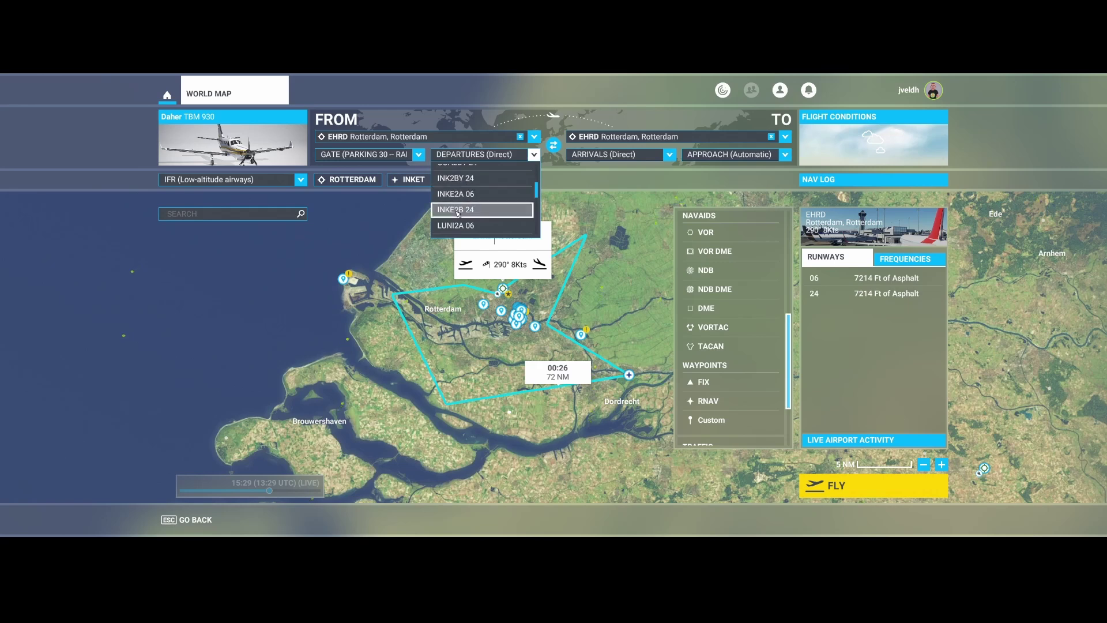
scroll(606, 209, "down", 4)
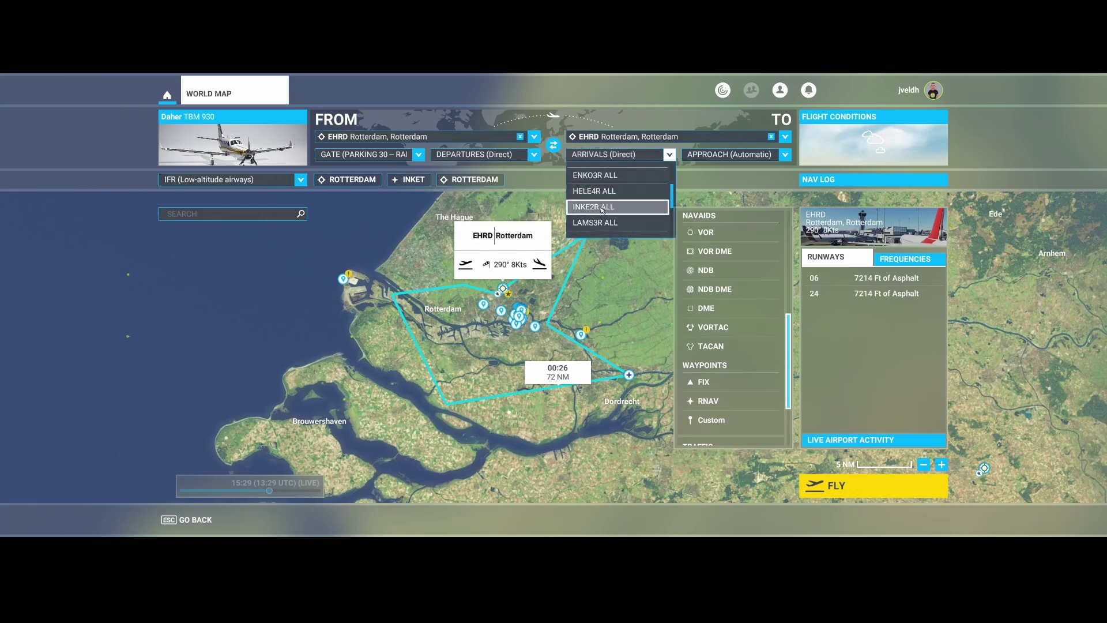
Step: Browse EHRD's approach procedures and close the list without choosing any
left_click(730, 155)
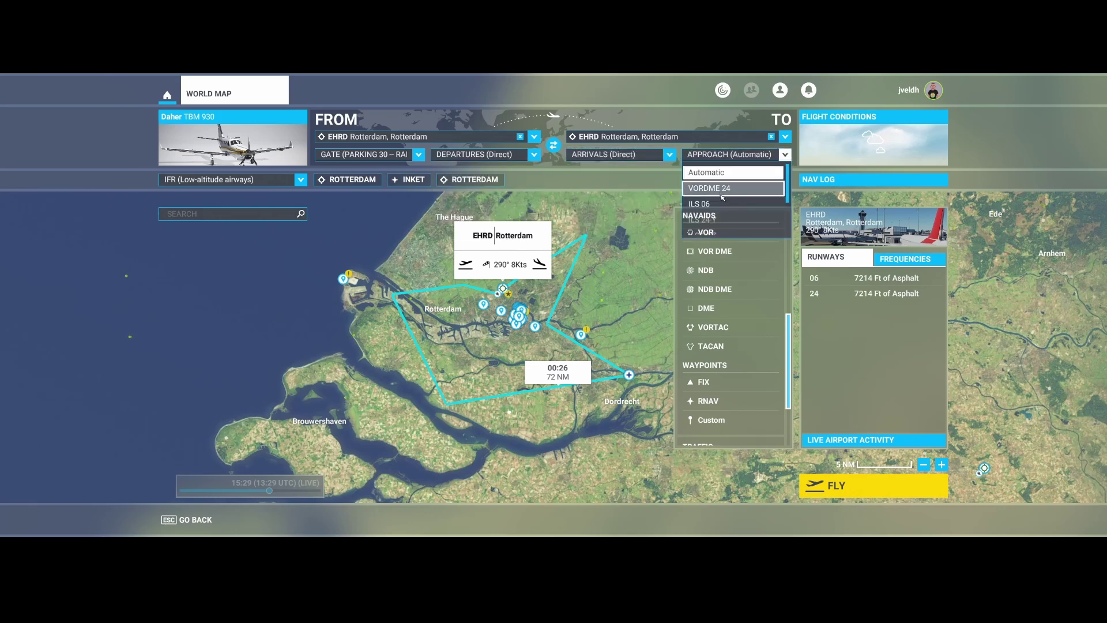
scroll(721, 202, "down", 3)
scroll(718, 208, "up", 3)
scroll(718, 191, "down", 3)
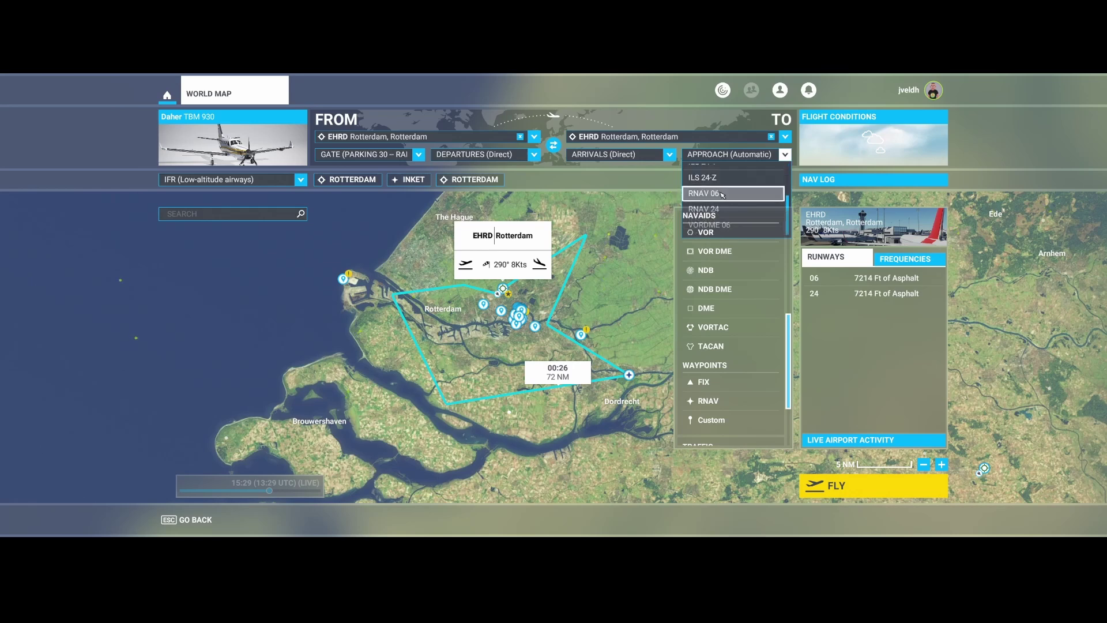
scroll(725, 196, "up", 3)
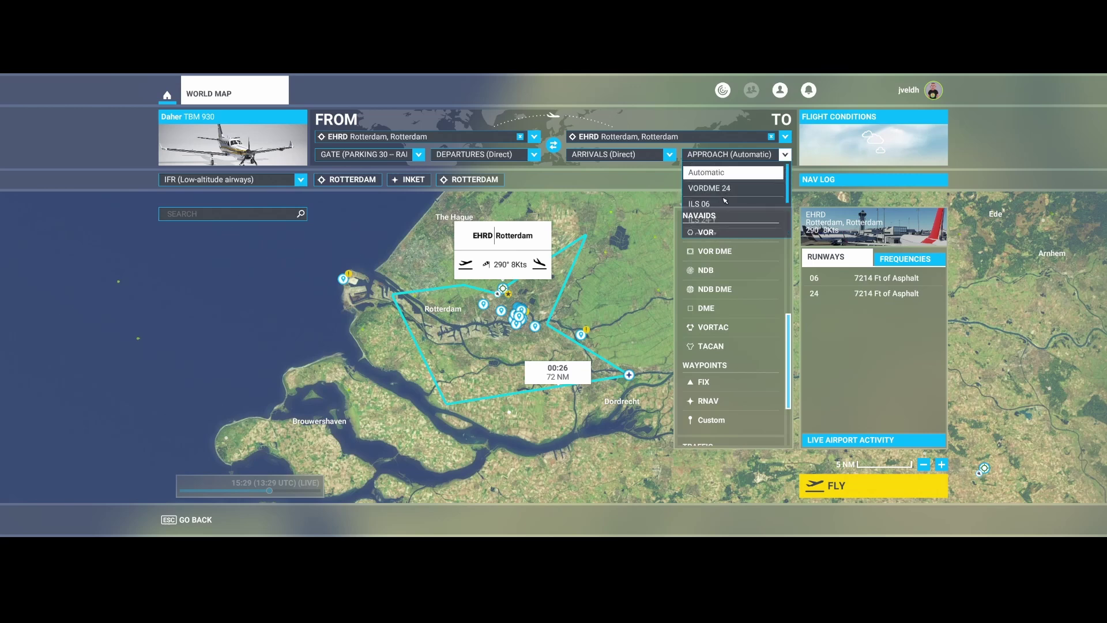
scroll(726, 206, "down", 3)
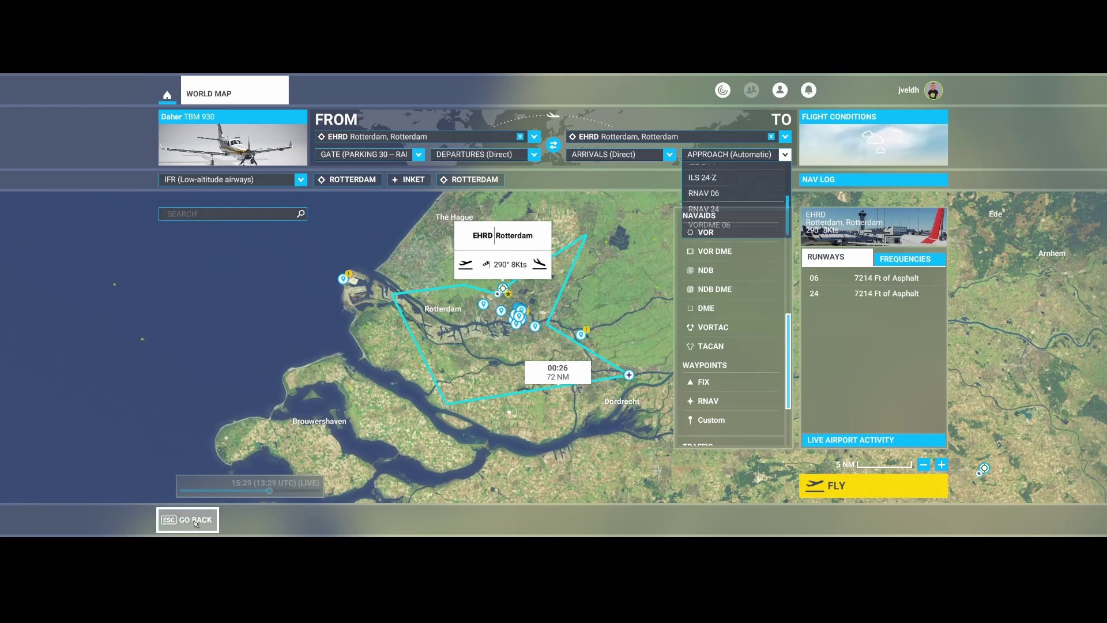
key("Escape")
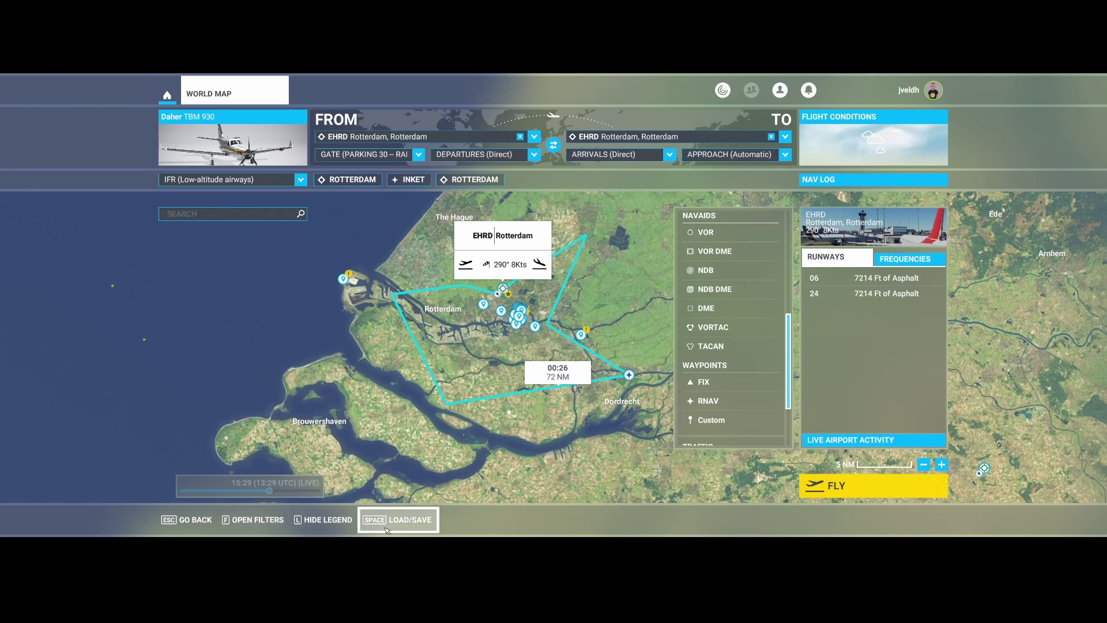
Step: Hide the legend, recheck the approach and departure lists, then return to Little Navmap
left_click(323, 519)
left_click(730, 154)
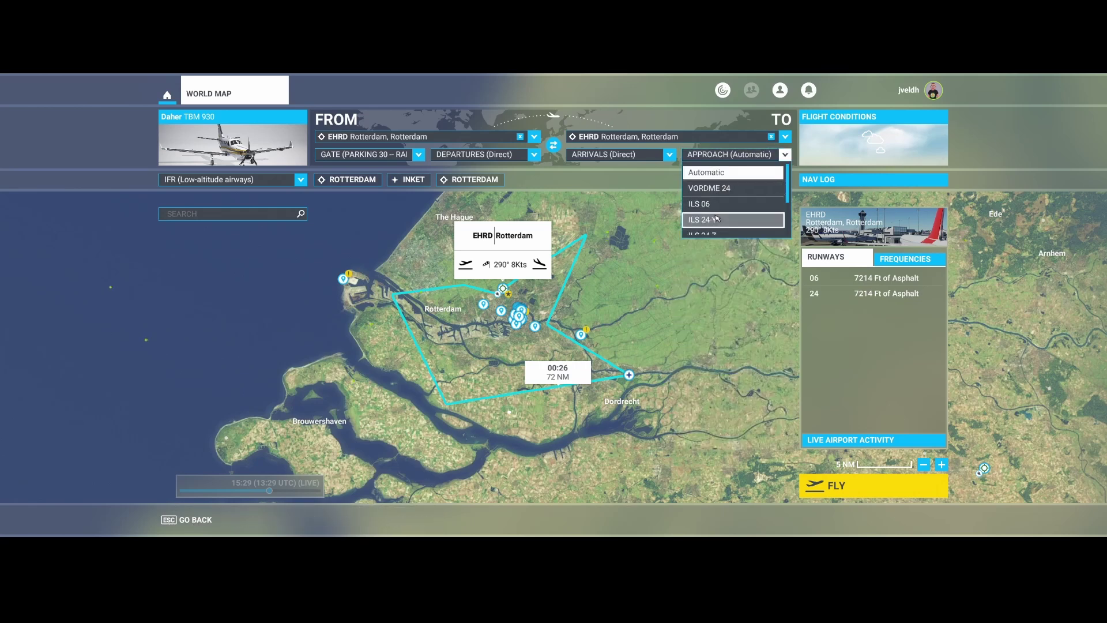
scroll(718, 199, "down", 3)
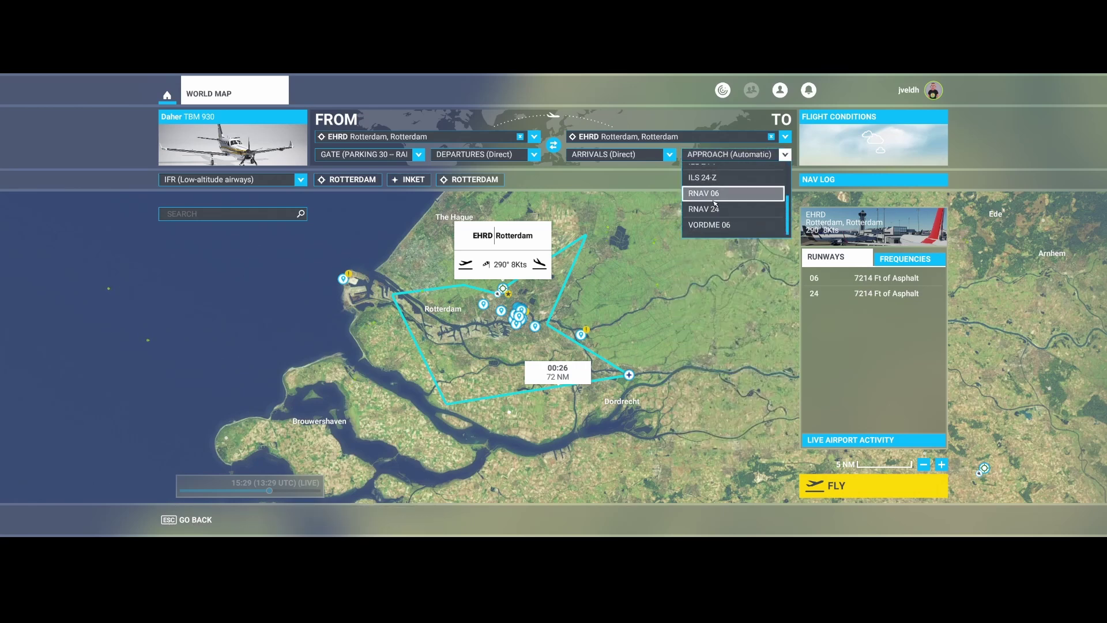
left_click(479, 155)
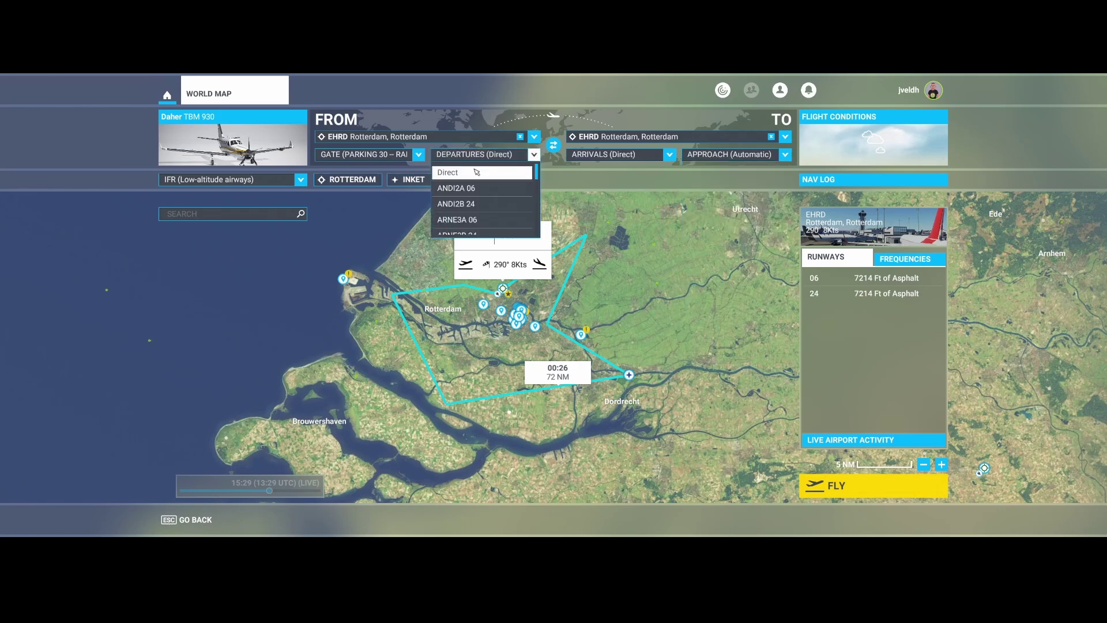
scroll(473, 191, "down", 5)
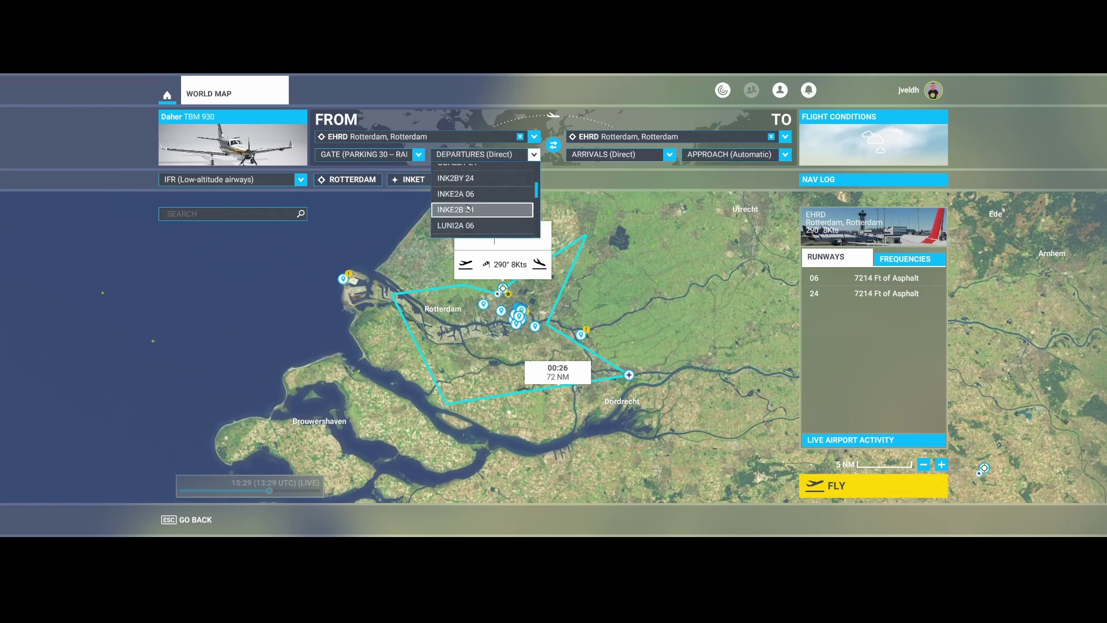
key("alt+Tab")
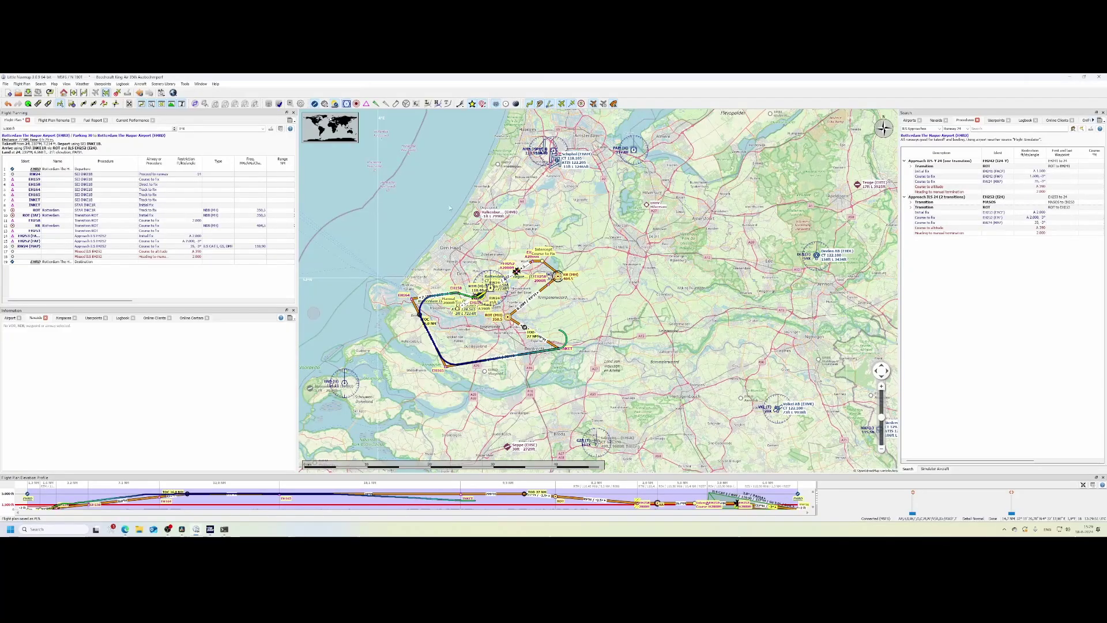